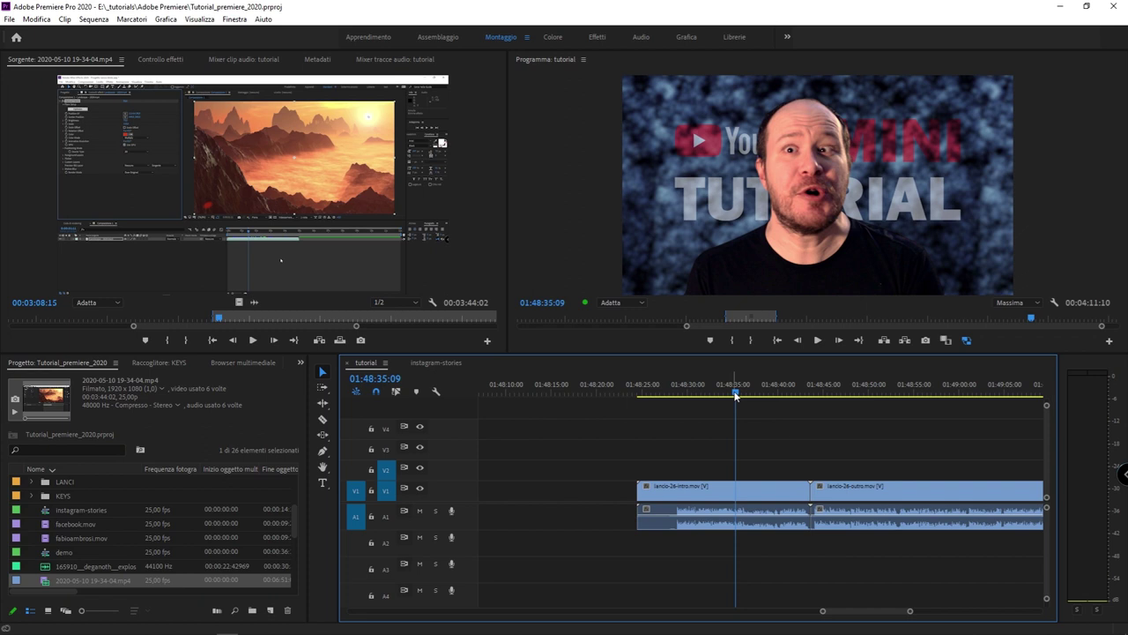
# Zoom the timeline in around the playhead near the intro clip.
pyautogui.press('-')
pyautogui.press('=')
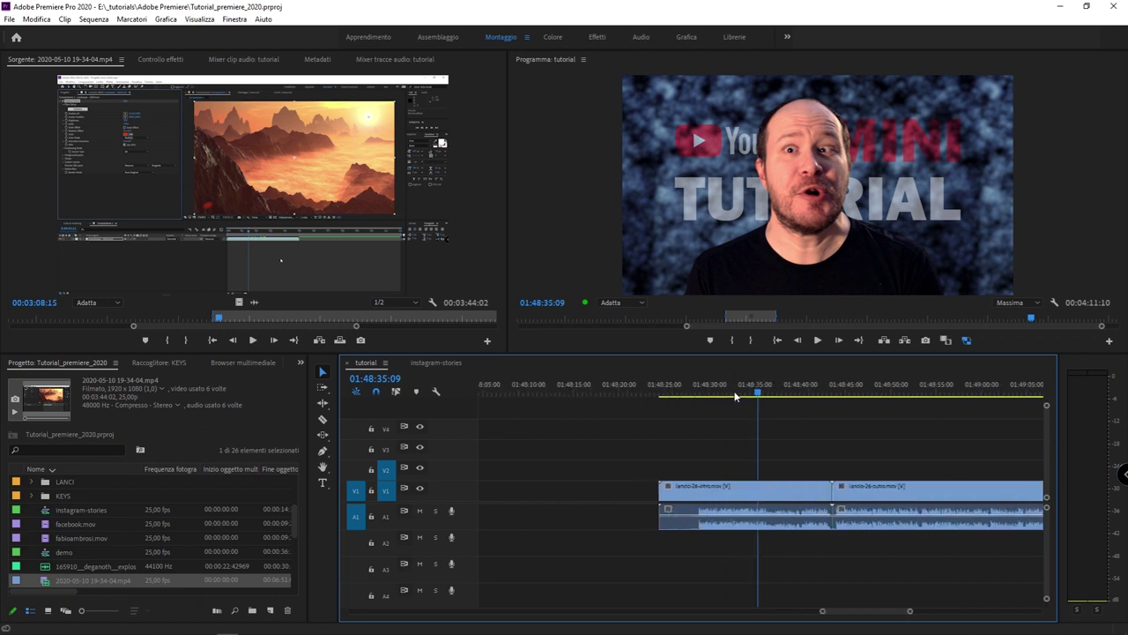
pyautogui.press('w')
pyautogui.hotkey('ctrl', 'z')
pyautogui.press('=')
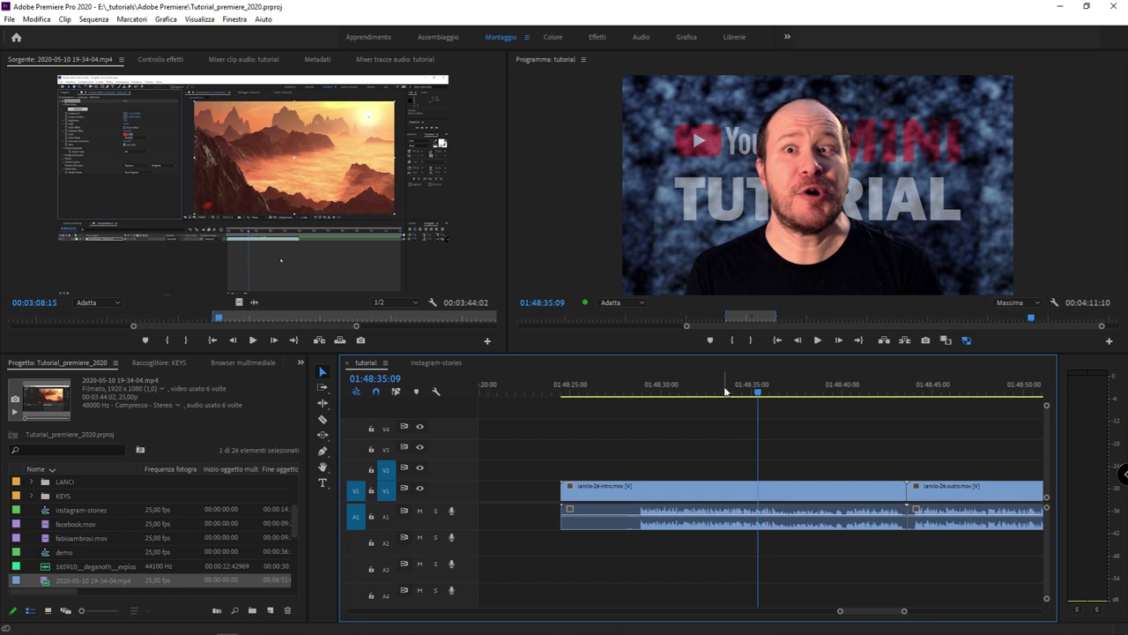
# Play a short preview of the sequence from 01:48:30:23.
pyautogui.click(678, 394)
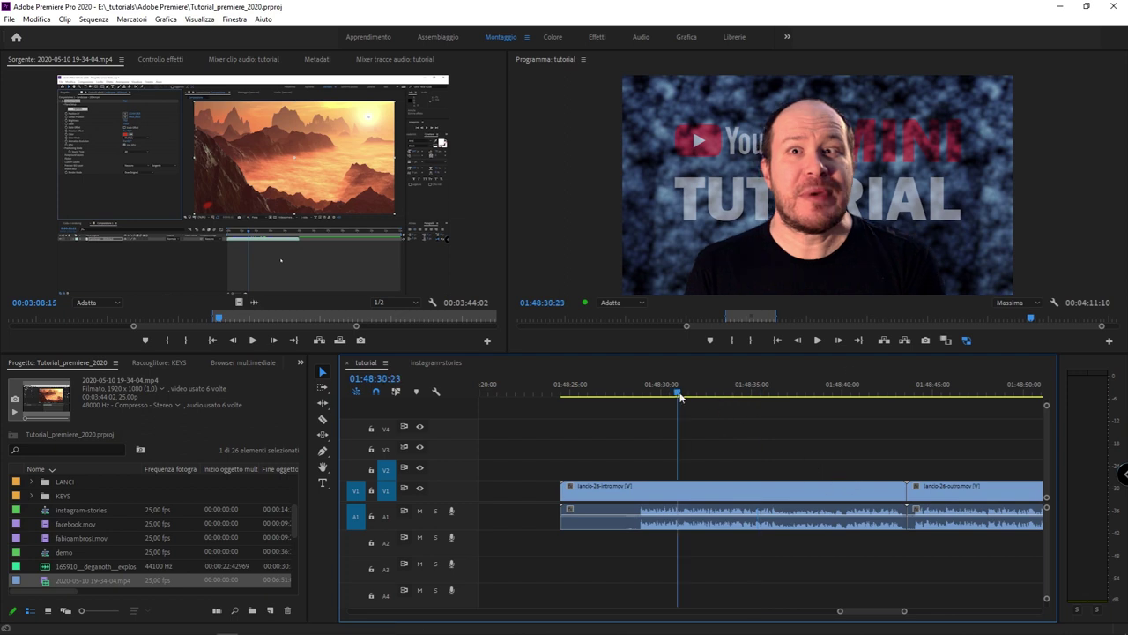
pyautogui.press('space')
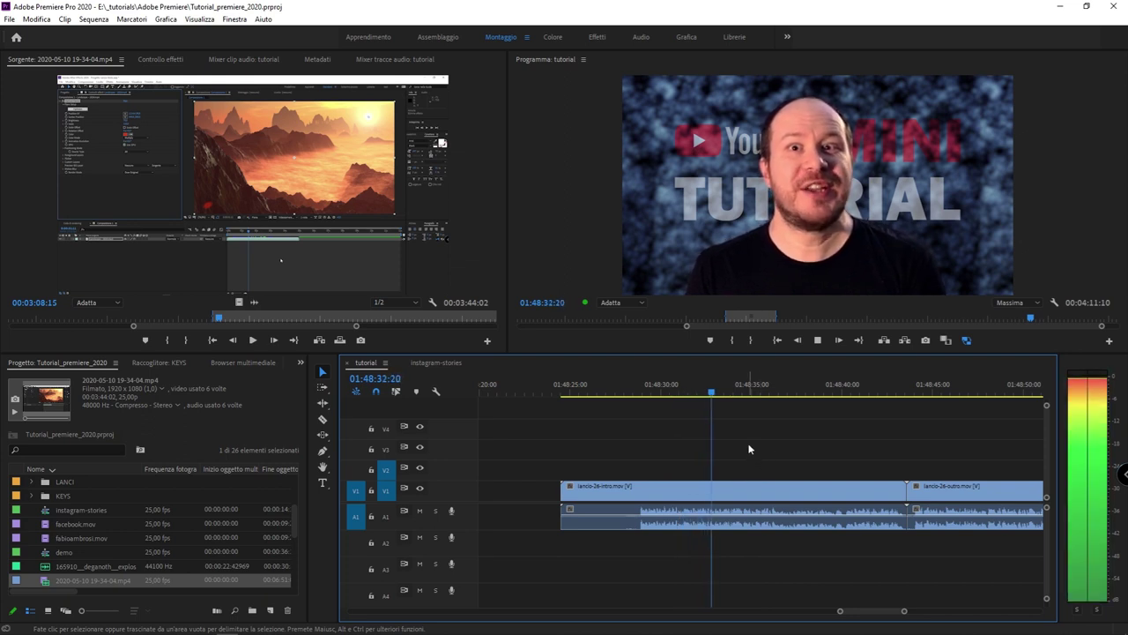
pyautogui.press('space')
# Select the lancio-26-intro video and audio clips and scrub back to the intro's start.
pyautogui.moveTo(791, 448); pyautogui.dragTo(618, 536)
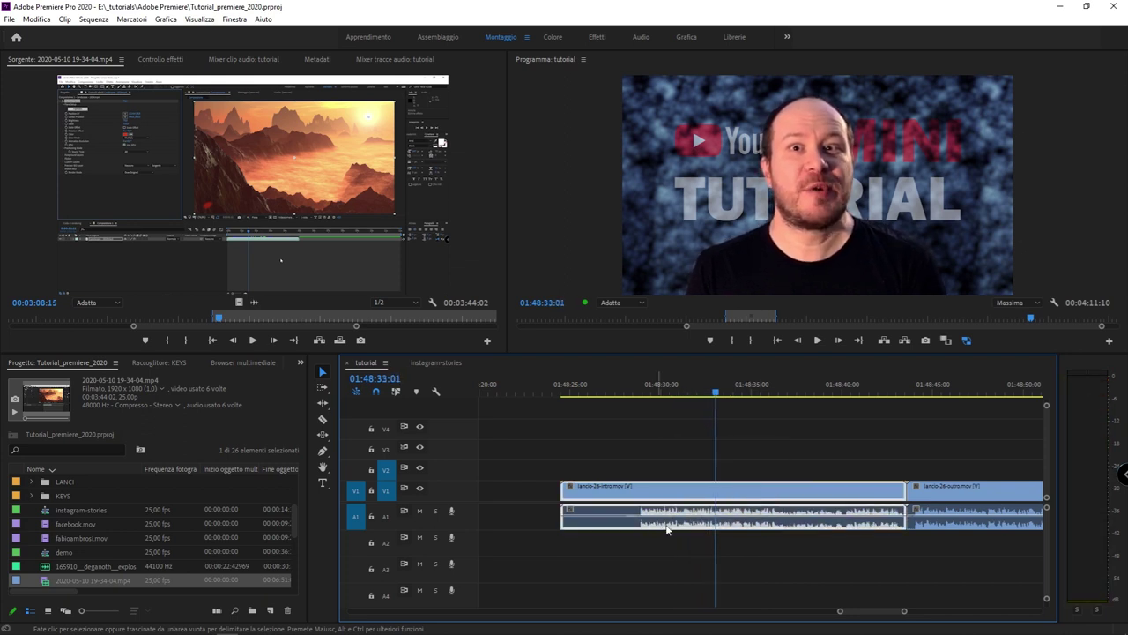
pyautogui.moveTo(804, 447); pyautogui.dragTo(629, 545)
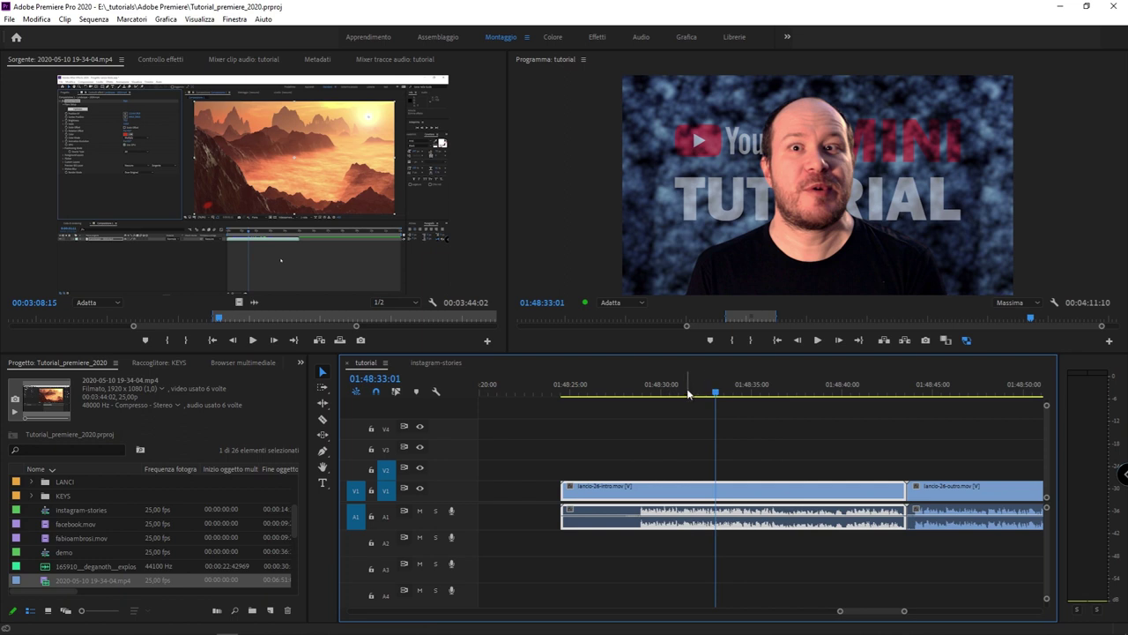
pyautogui.moveTo(596, 395)
pyautogui.mouseDown()
pyautogui.moveTo(580, 397)
pyautogui.moveTo(630, 388)
pyautogui.mouseUp()
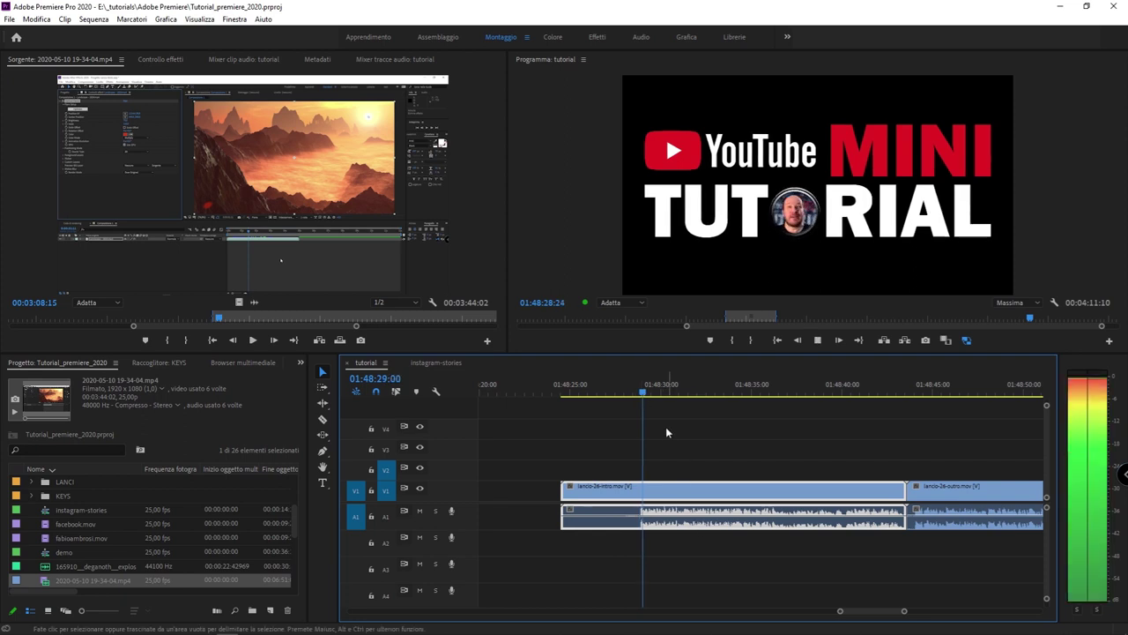
pyautogui.moveTo(631, 388); pyautogui.dragTo(628, 397)
pyautogui.press('space')
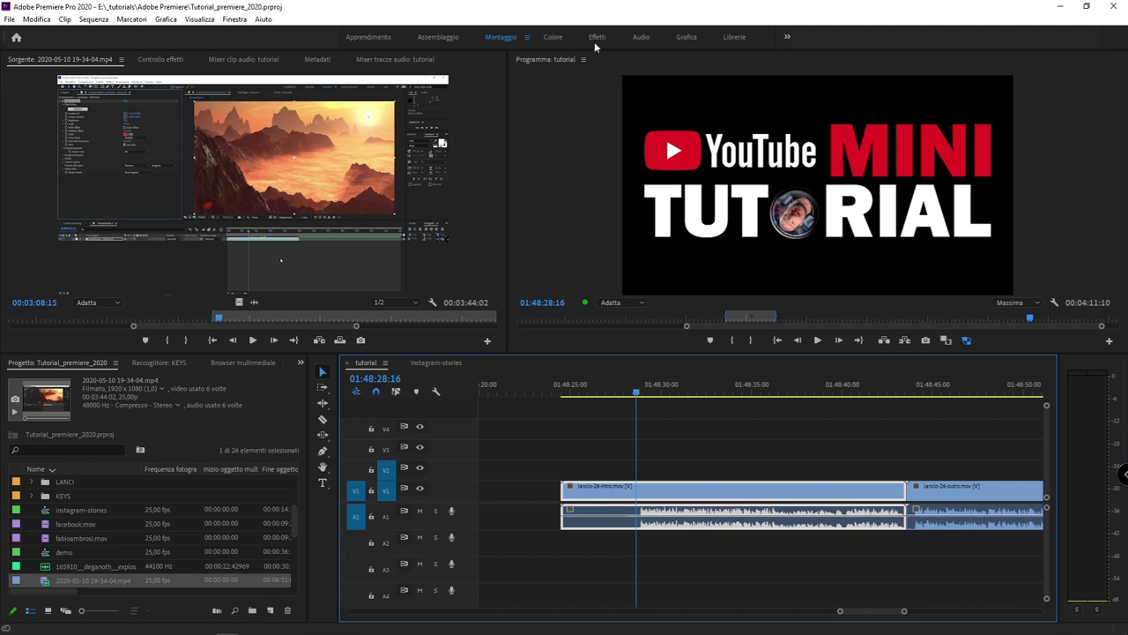
# Switch to the Audio workspace so Audio essenziale shows the intro clip's tags.
pyautogui.click(654, 41)
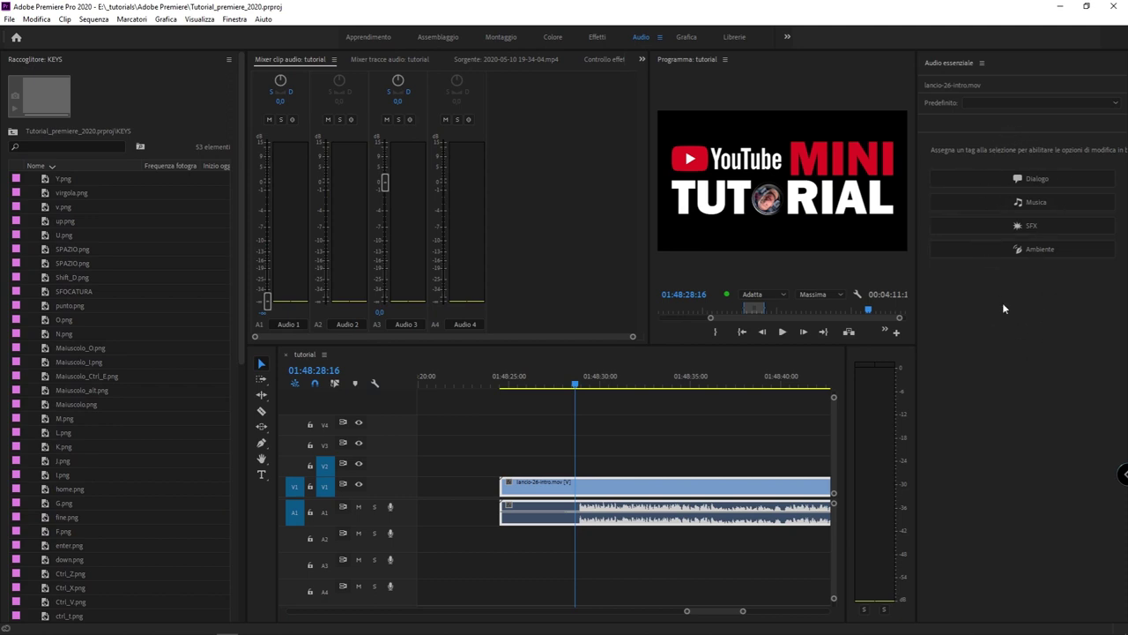
pyautogui.click(613, 458)
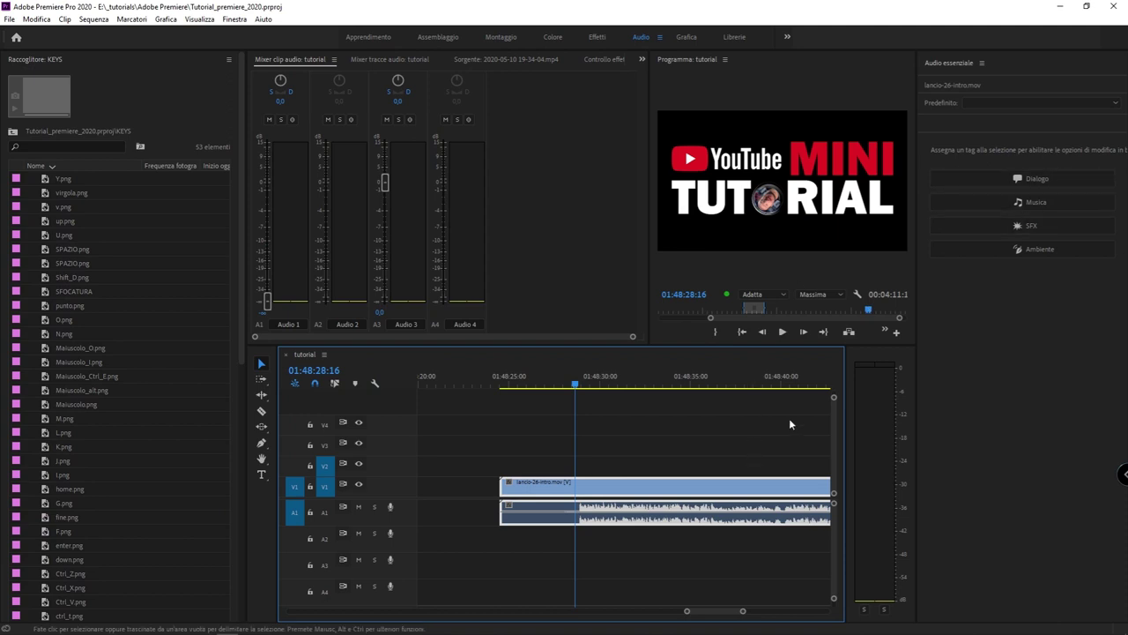
# Tag the intro audio as Dialogo, enable Riduci disturbo at 5,0, and preview it.
pyautogui.click(1083, 182)
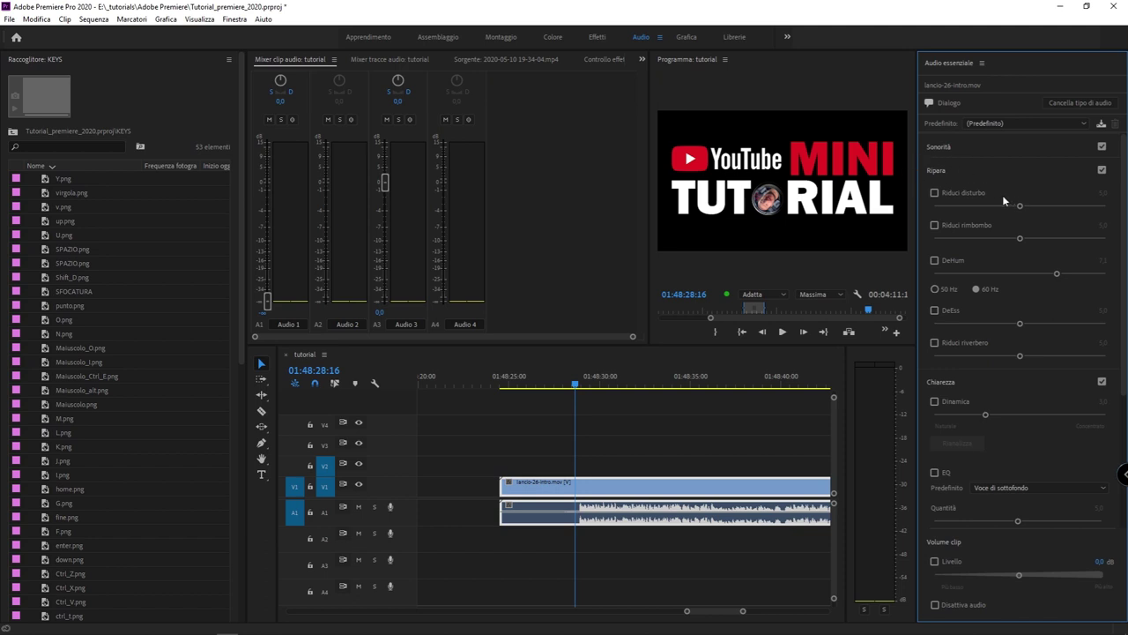
pyautogui.click(973, 192)
pyautogui.moveTo(574, 388); pyautogui.dragTo(571, 388)
pyautogui.press('space')
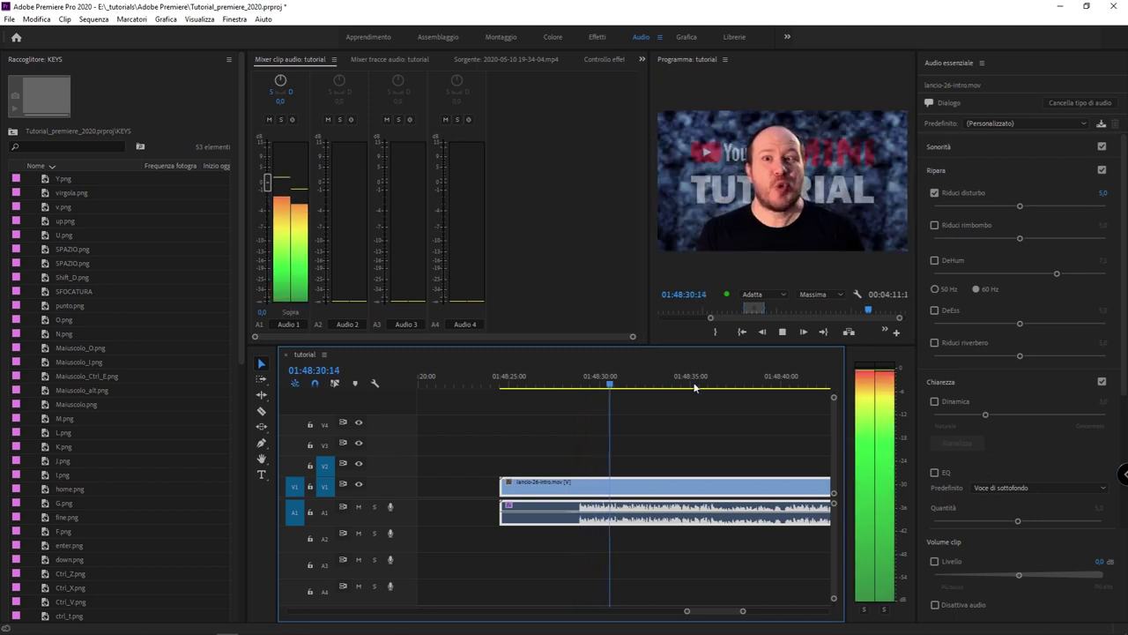
pyautogui.press('space')
# Play the dialogue with Riduci disturbo off, then re-enable it and play again.
pyautogui.click(935, 192)
pyautogui.press('space')
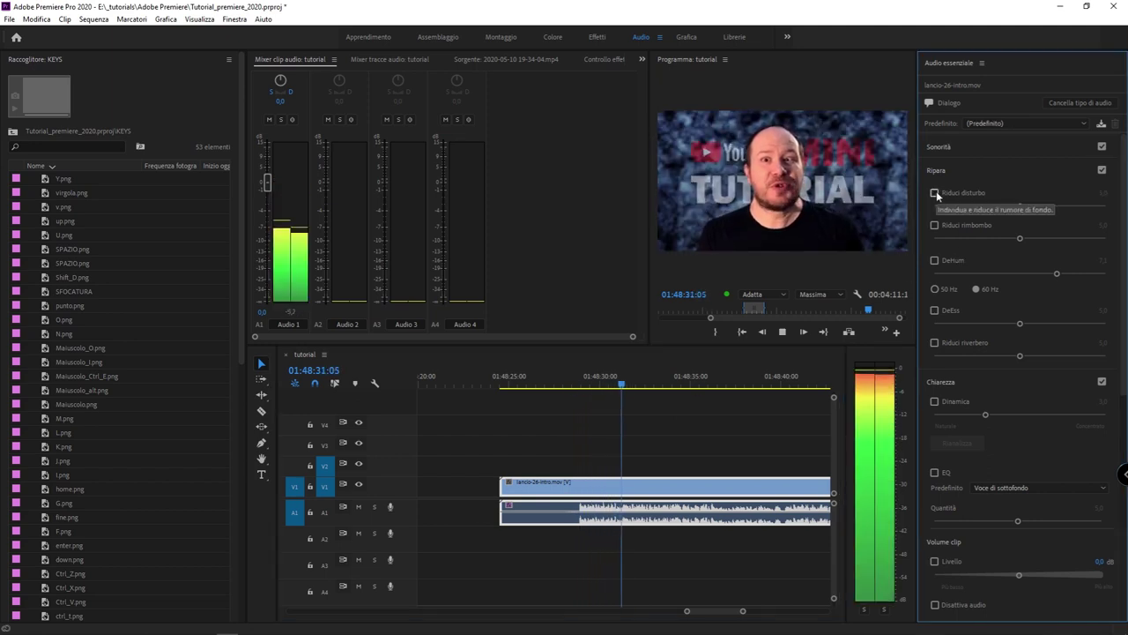
pyautogui.press('space')
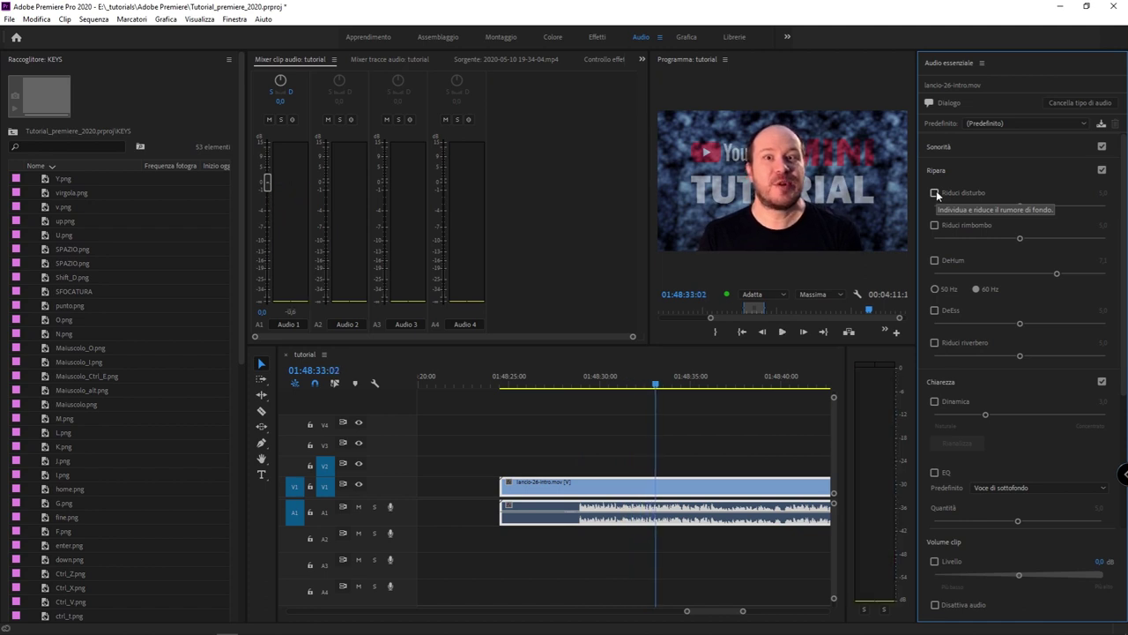
pyautogui.click(935, 192)
pyautogui.press('space')
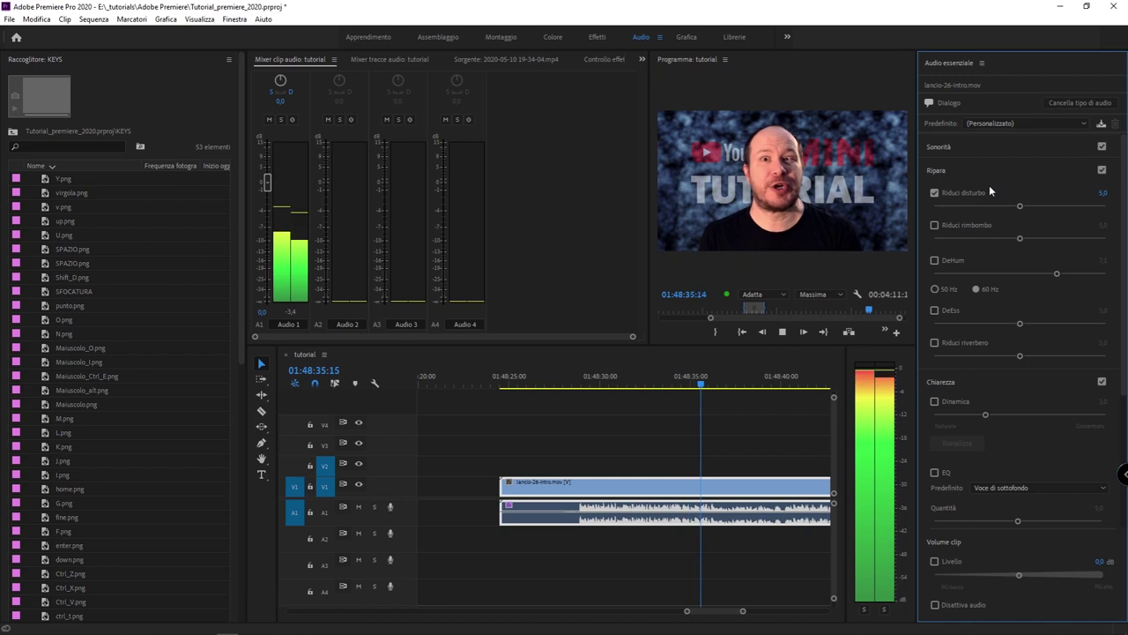
pyautogui.press('space')
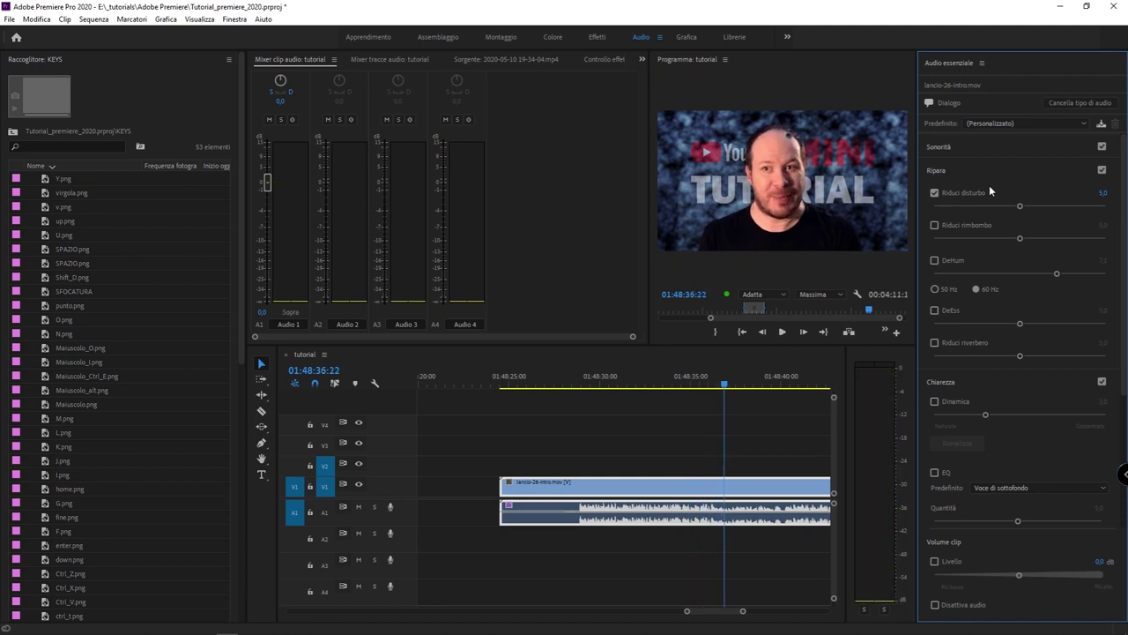